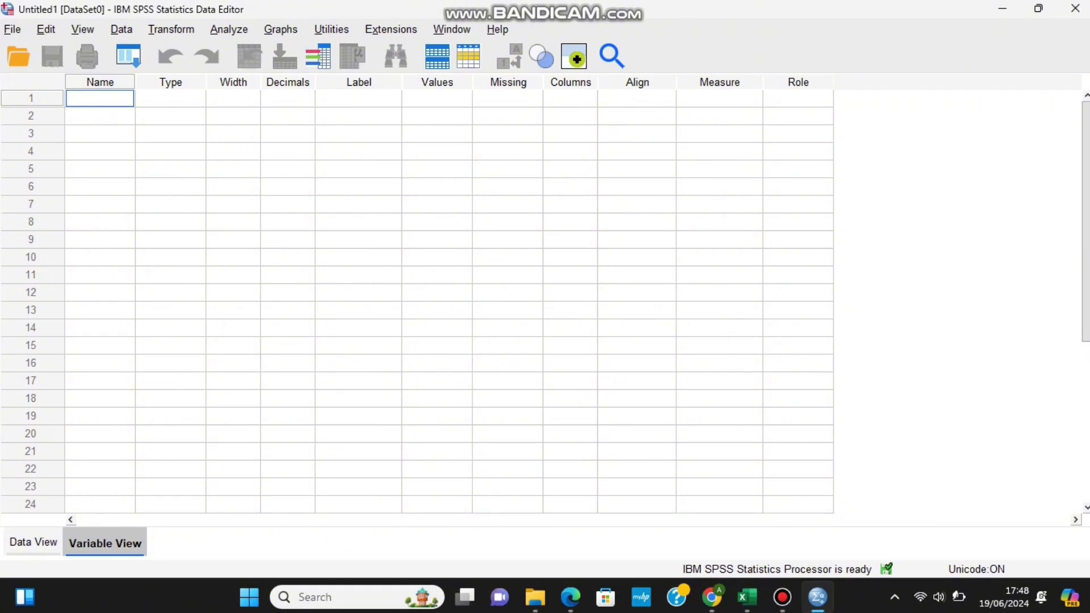
- Define two variables named x and y in the first two rows of the empty dataset
{"action": "type", "text": "x"}
{"action": "key", "text": "Return"}
{"action": "type", "text": "y"}
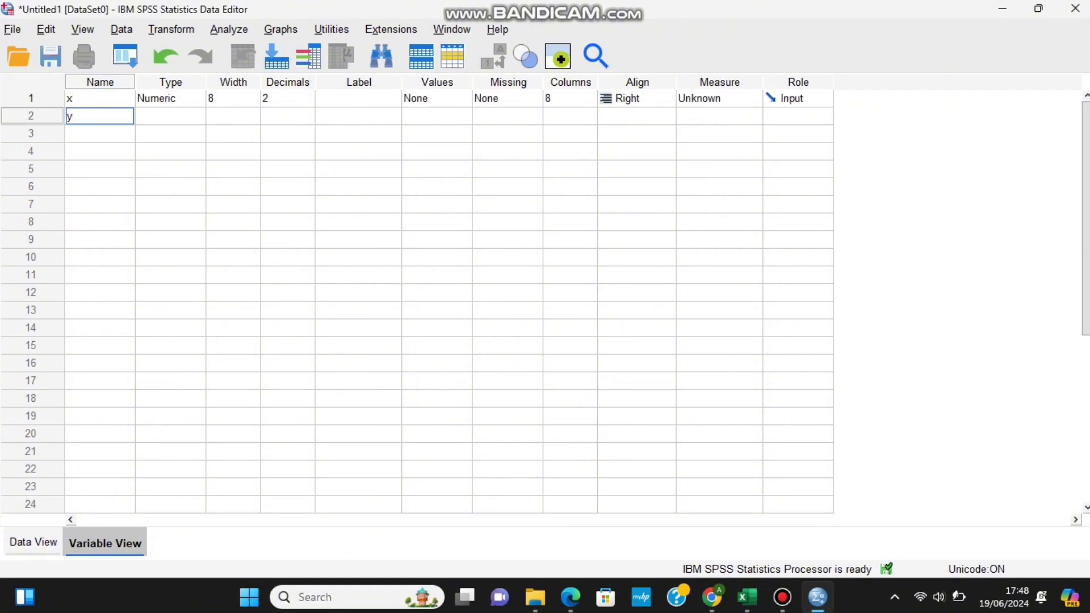
- Label variable x as "Motivasi Belajar" and variable y as "Hasil Belajar KKPI"
{"action": "left_click", "coordinate": [358, 98]}
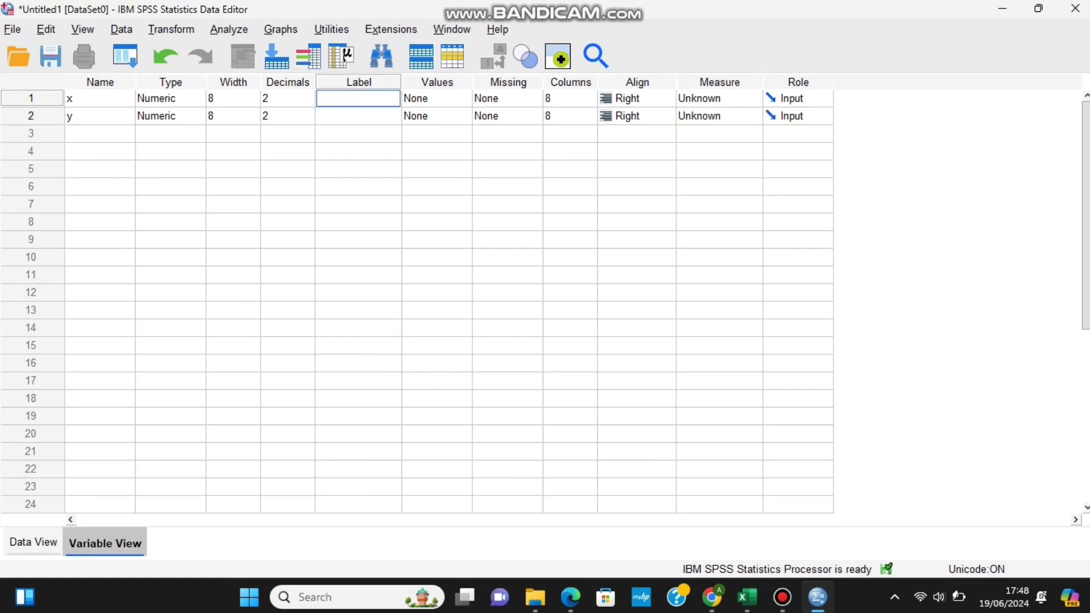
{"action": "type", "text": "Motivasi Belajar"}
{"action": "key", "text": "Return"}
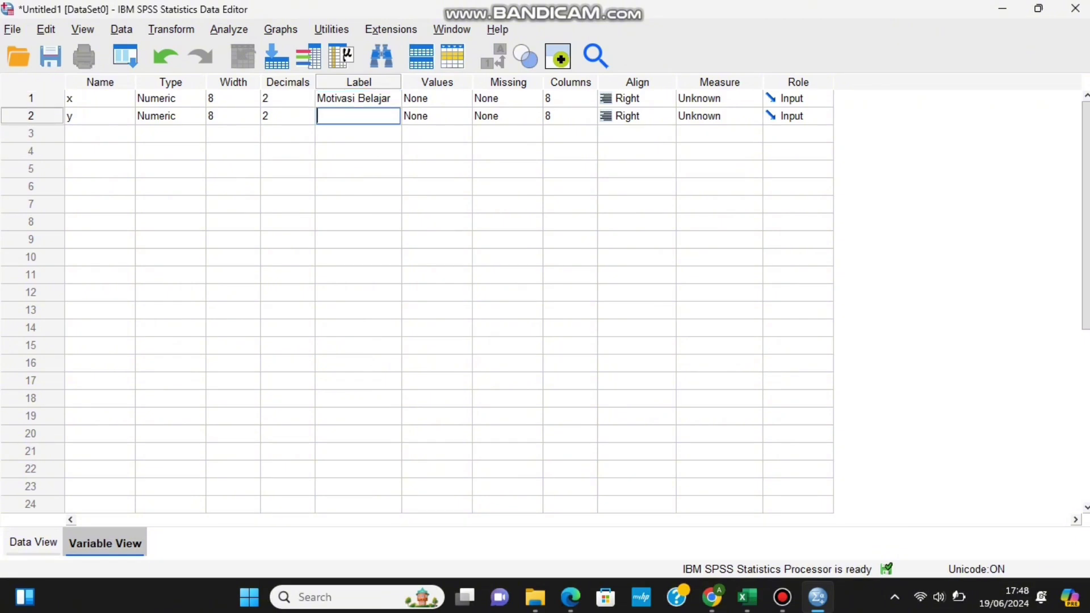
{"action": "type", "text": "Hasil Belajar KKPI"}
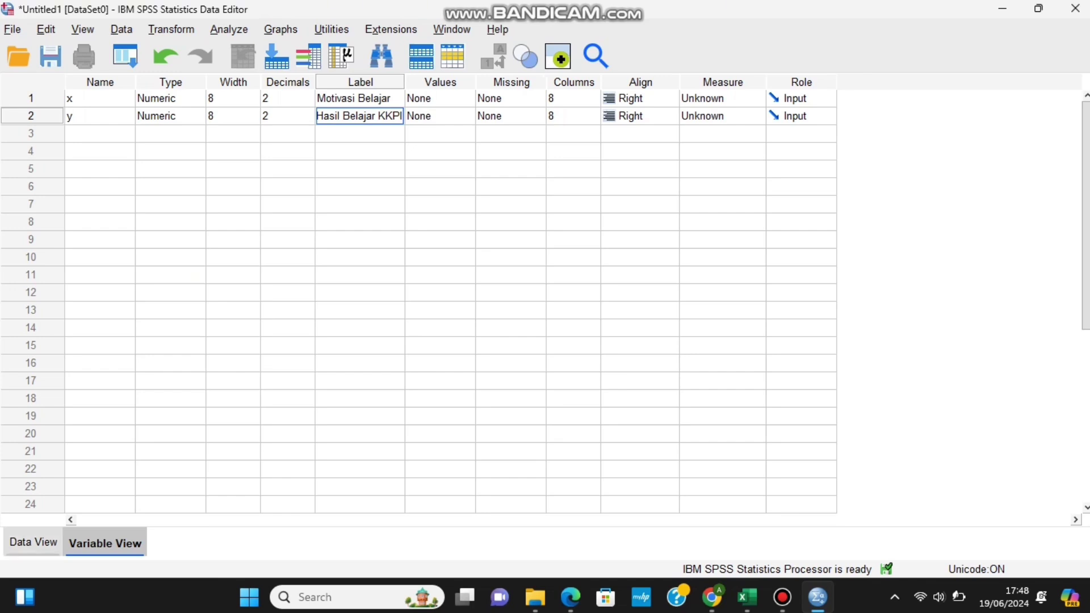
- Show the dataset's data grid, then switch to Excel and copy the selected Motivasi and Hasil Belajar KKPI values in A2:B31
{"action": "left_click", "coordinate": [34, 542]}
{"action": "key", "text": "alt+Tab"}
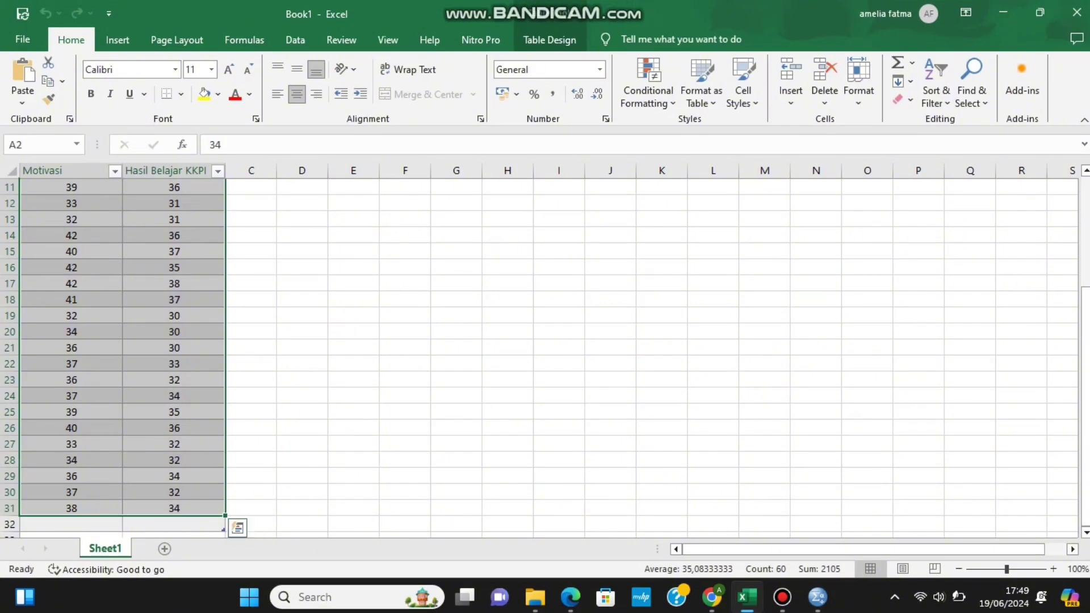
{"action": "right_click", "coordinate": [208, 512]}
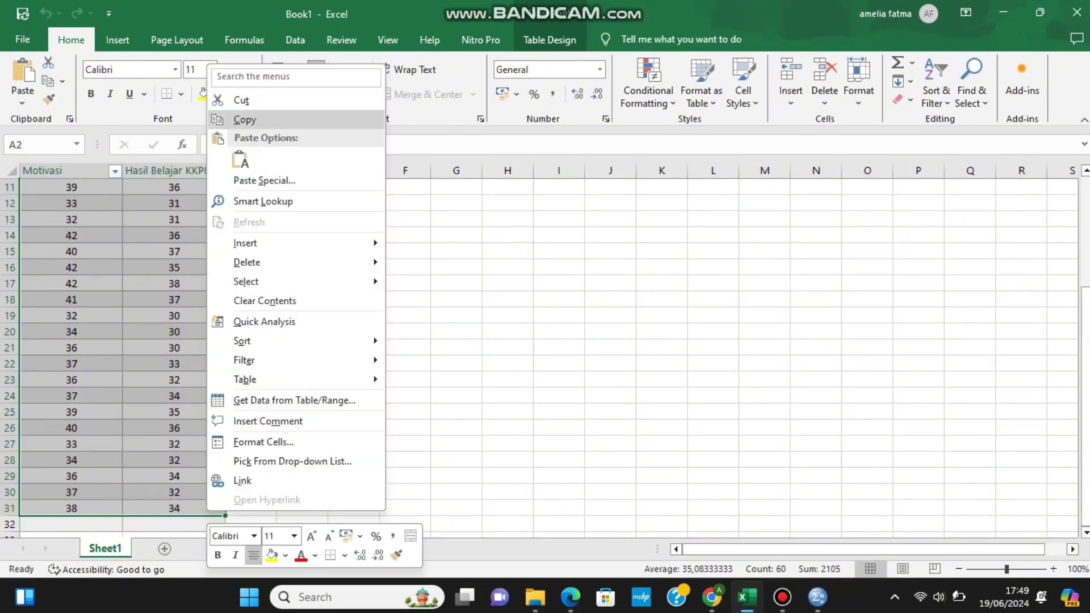
{"action": "left_click", "coordinate": [245, 119]}
{"action": "scroll", "coordinate": [113, 351], "scroll_direction": "up", "scroll_amount": 4}
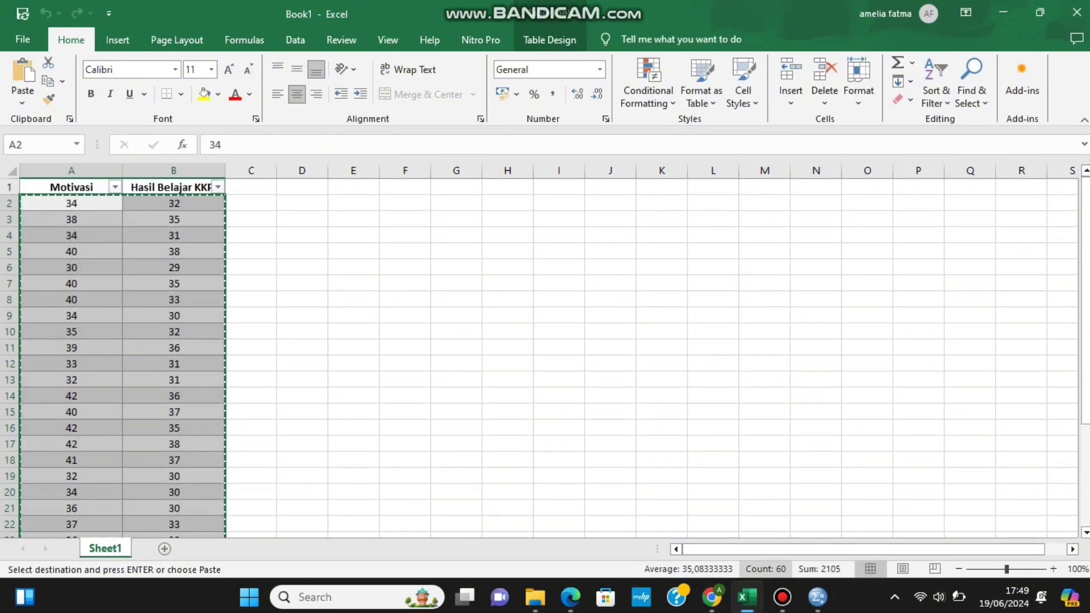
- Switch back to SPSS and paste the copied values into the x and y columns starting at row 1
{"action": "key", "text": "alt+Tab"}
{"action": "right_click", "coordinate": [99, 122]}
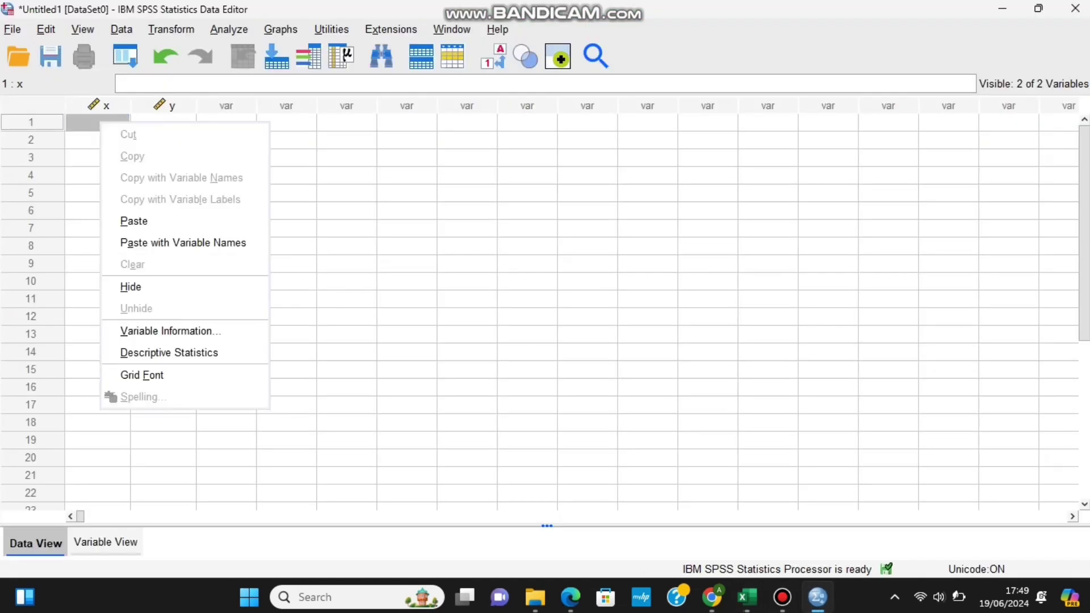
{"action": "left_click", "coordinate": [134, 221]}
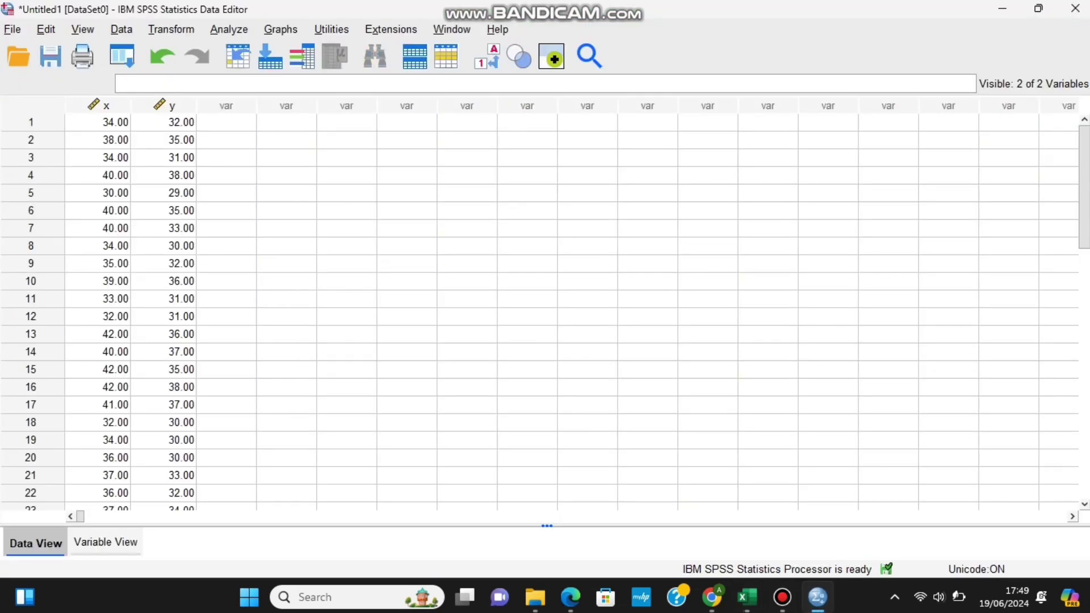
{"action": "scroll", "coordinate": [540, 312], "scroll_direction": "down", "scroll_amount": 1}
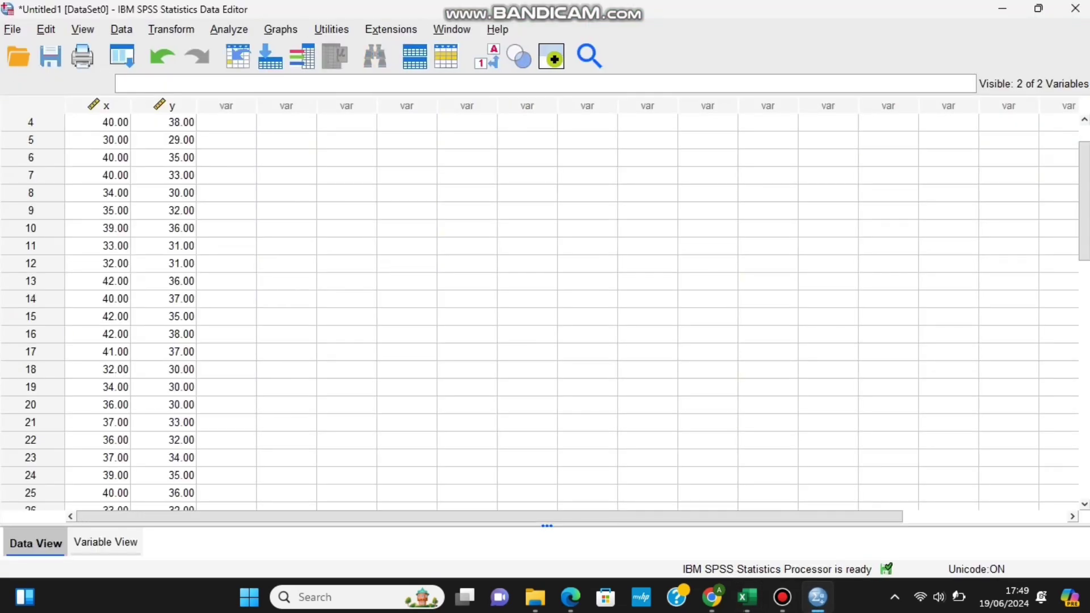
{"action": "scroll", "coordinate": [539, 312], "scroll_direction": "up", "scroll_amount": 1}
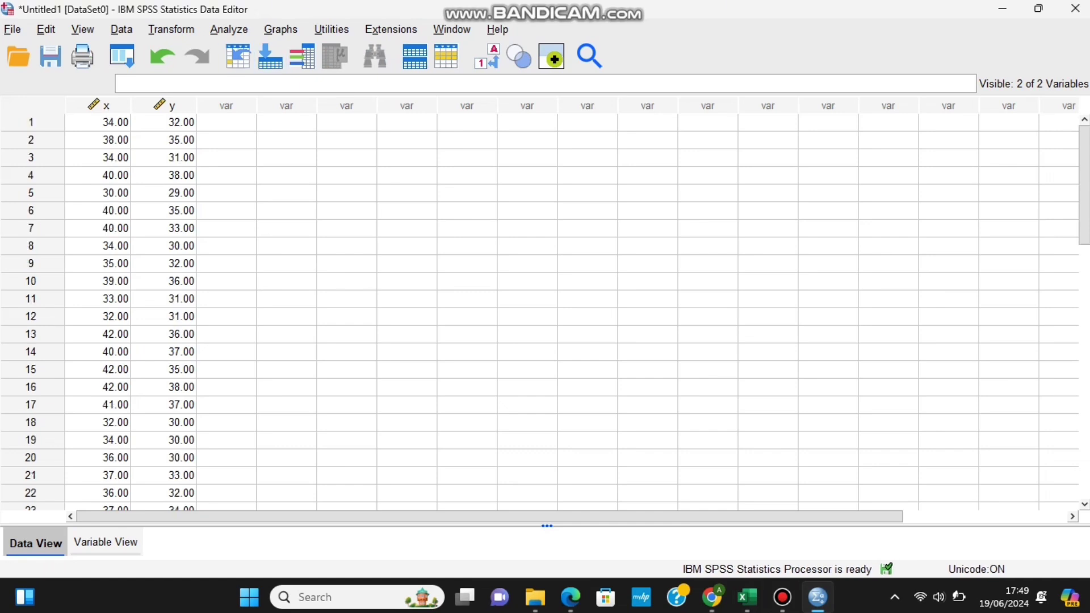
- Set up a linear regression with Motivasi Belajar as the independent variable and Hasil Belajar KKPI as the dependent variable
{"action": "key", "text": "alt+a"}
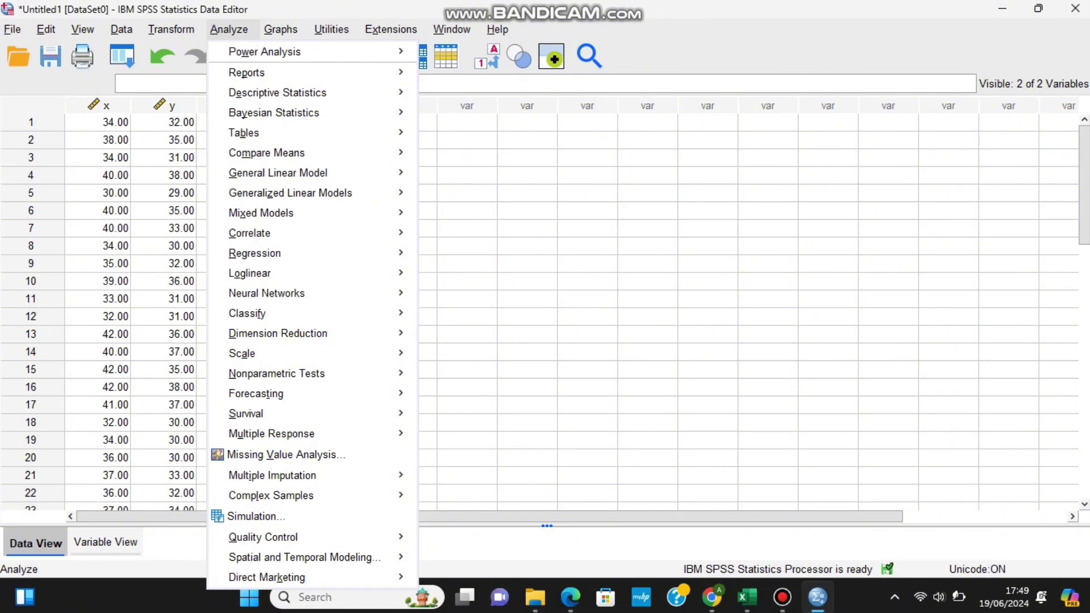
{"action": "mouse_move", "coordinate": [255, 253]}
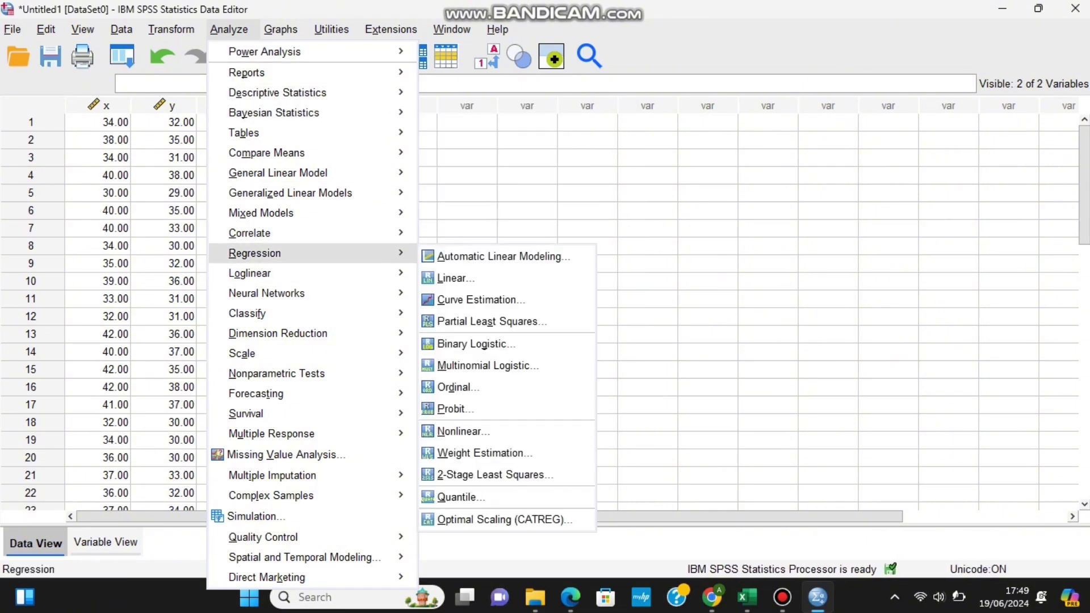
{"action": "left_click", "coordinate": [456, 278]}
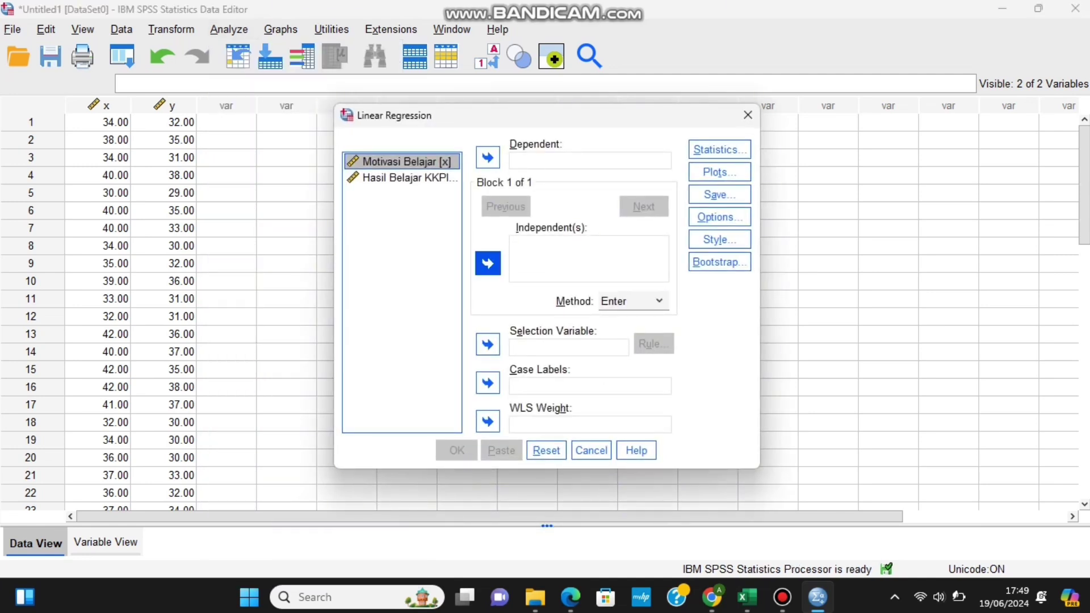
{"action": "left_click", "coordinate": [488, 263]}
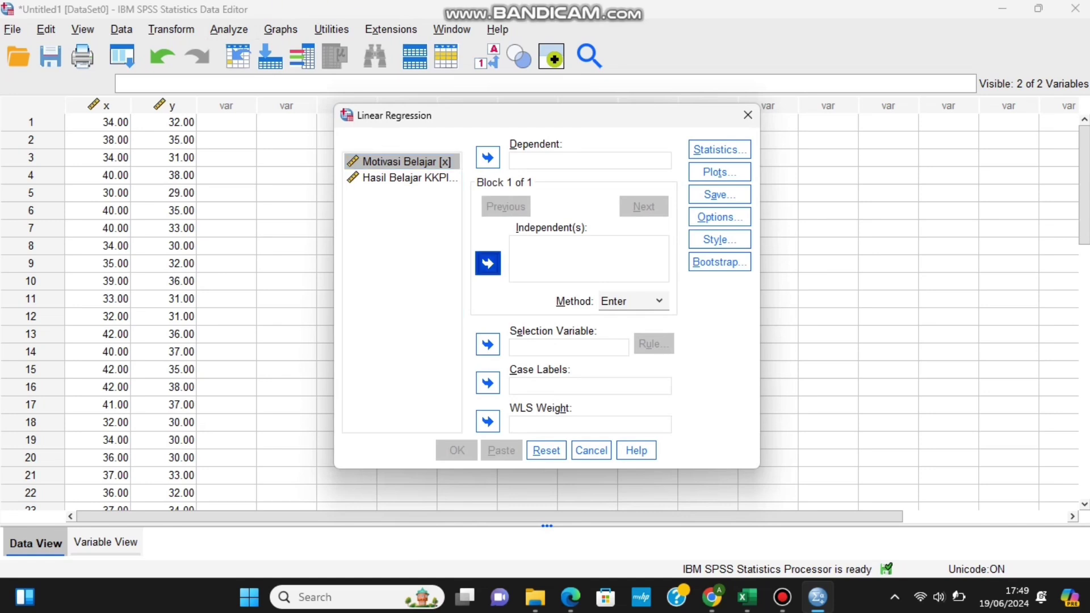
{"action": "left_click", "coordinate": [402, 178]}
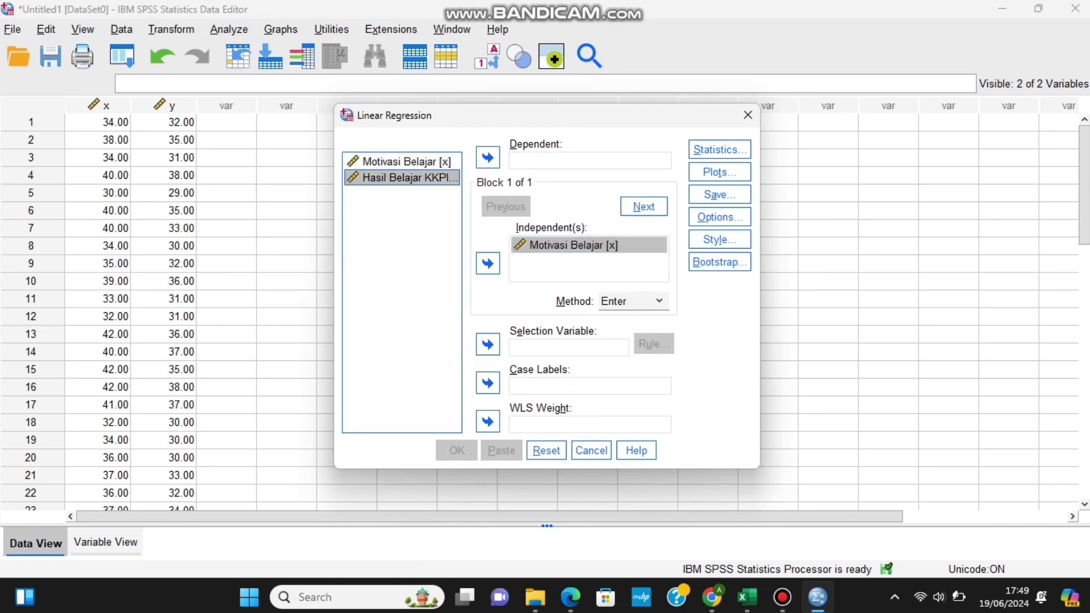
{"action": "left_click", "coordinate": [488, 157]}
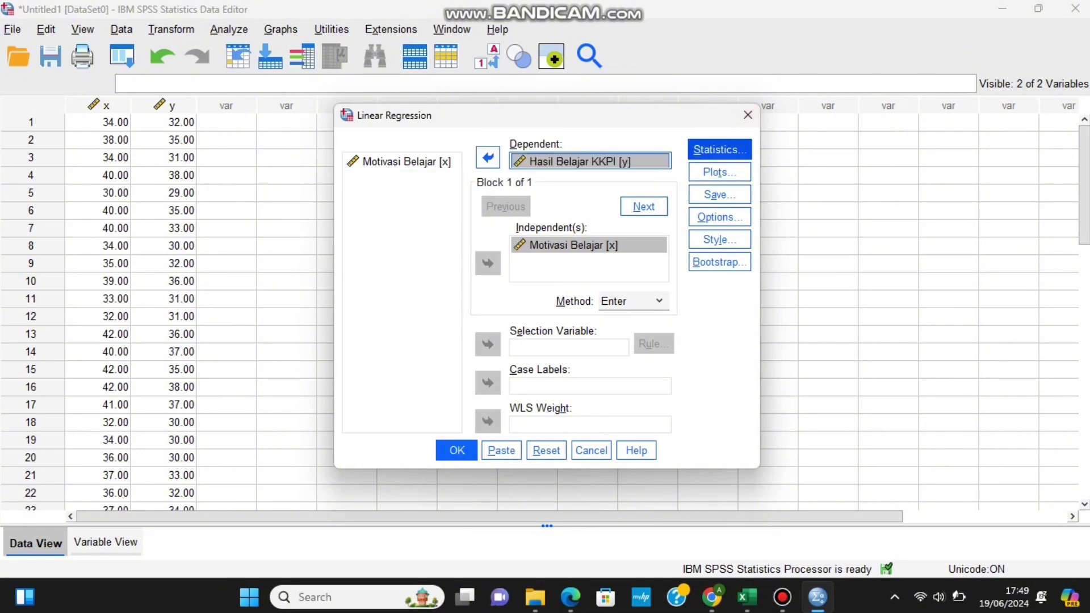
- Add the R squared change statistic to the linear regression and run the analysis
{"action": "left_click", "coordinate": [719, 150]}
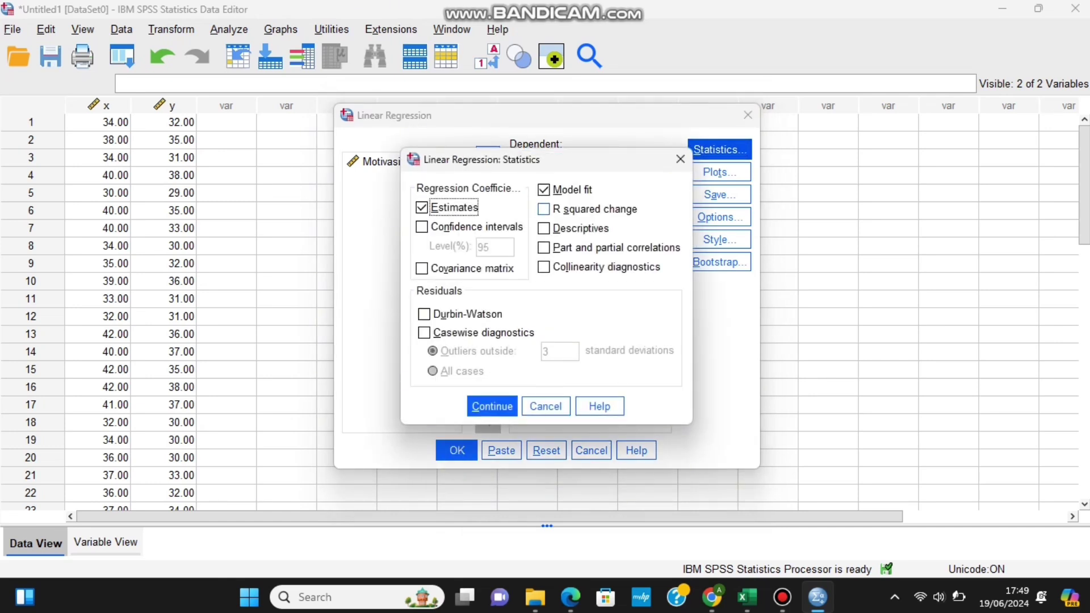
{"action": "left_click", "coordinate": [543, 209]}
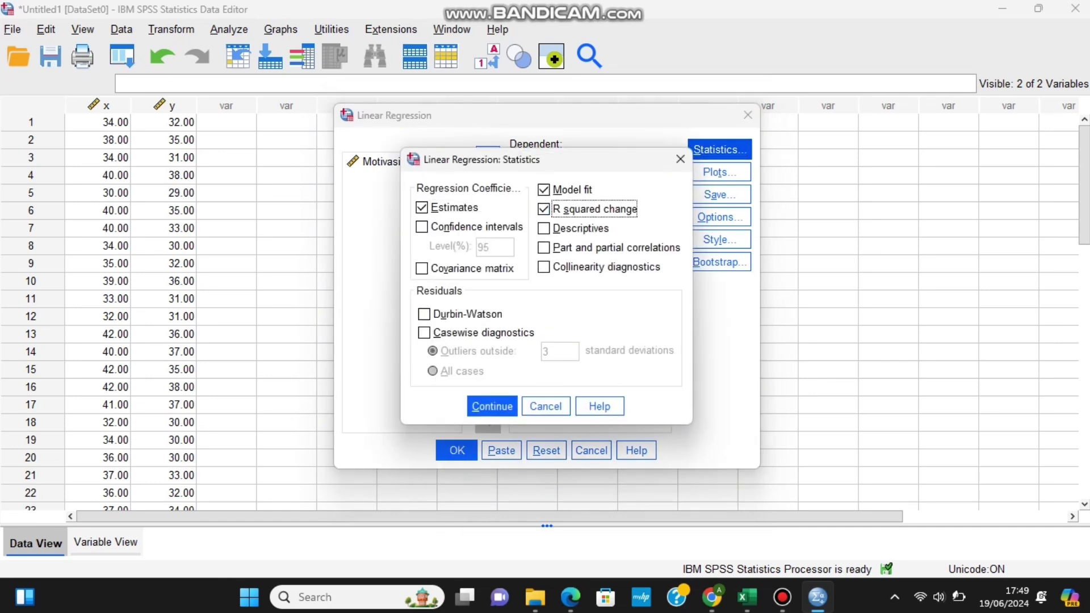
{"action": "left_click", "coordinate": [492, 406]}
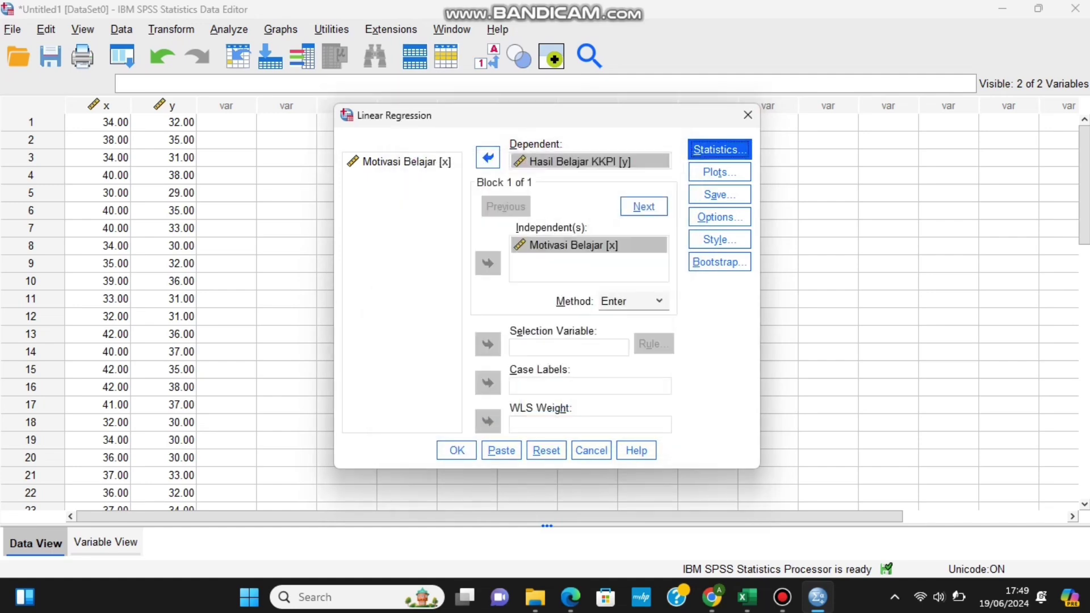
{"action": "left_click", "coordinate": [457, 450]}
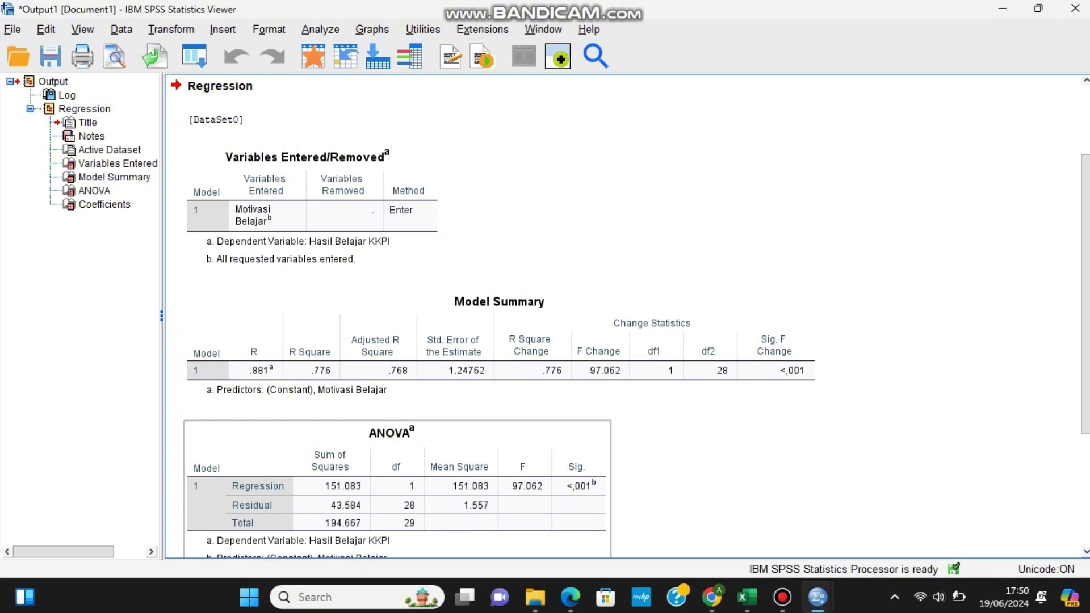
- Examine the regression output, including the Variables Entered/Removed, Model Summary, ANOVA and Coefficients tables
{"action": "scroll", "coordinate": [398, 460], "scroll_direction": "down", "scroll_amount": 2}
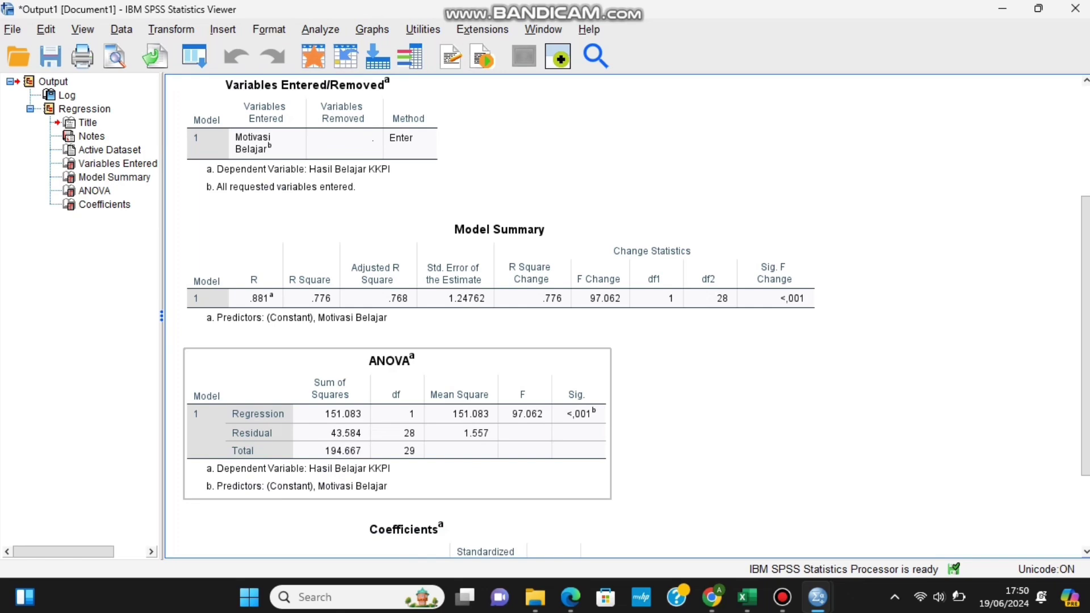
{"action": "scroll", "coordinate": [397, 471], "scroll_direction": "down", "scroll_amount": 2}
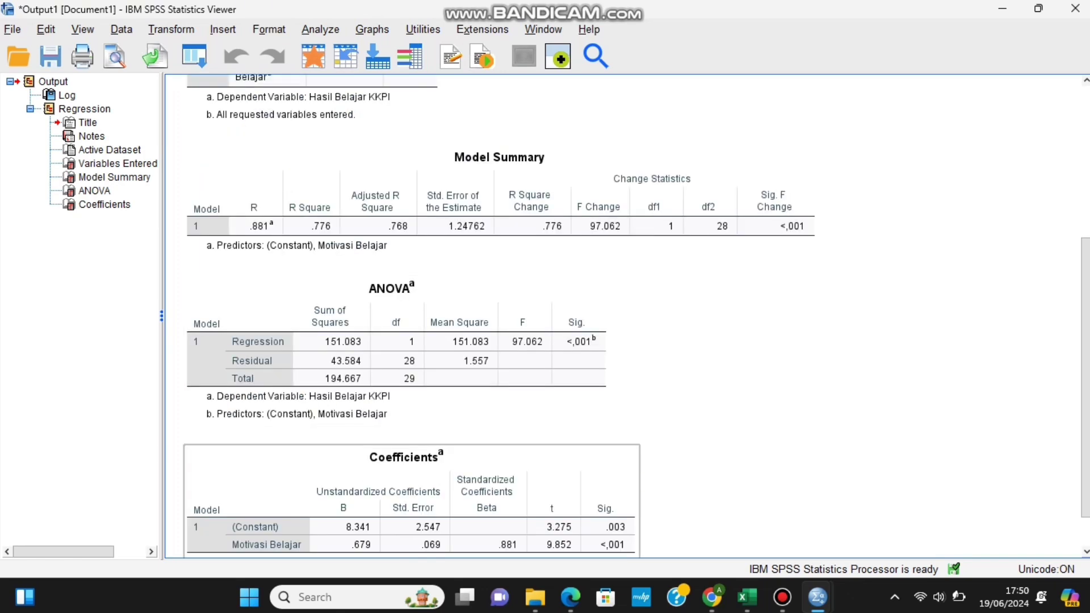
{"action": "scroll", "coordinate": [625, 315], "scroll_direction": "down", "scroll_amount": 2}
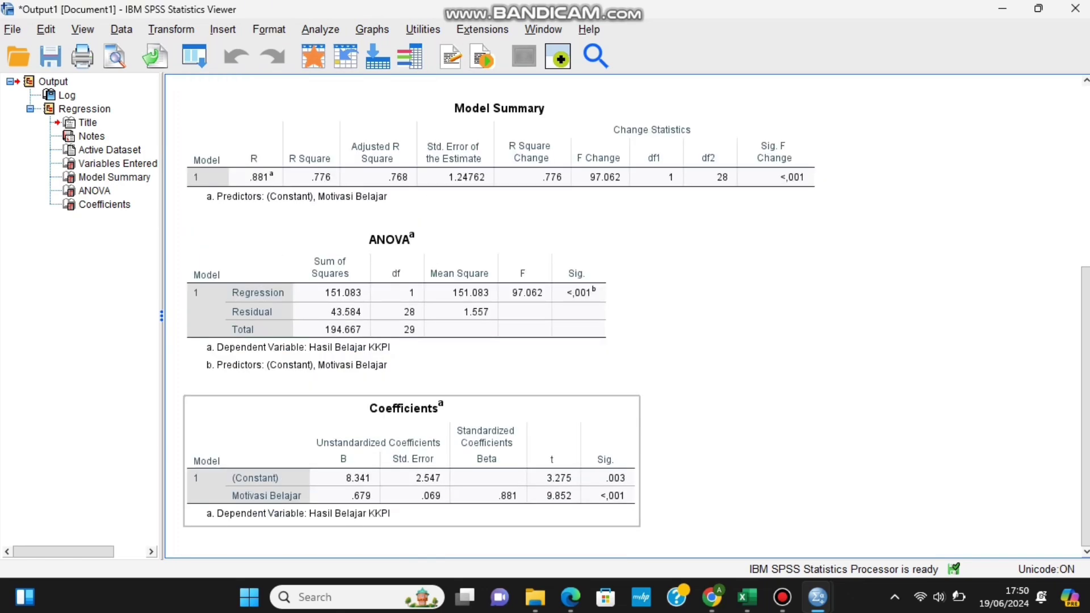
{"action": "scroll", "coordinate": [397, 431], "scroll_direction": "up", "scroll_amount": 2}
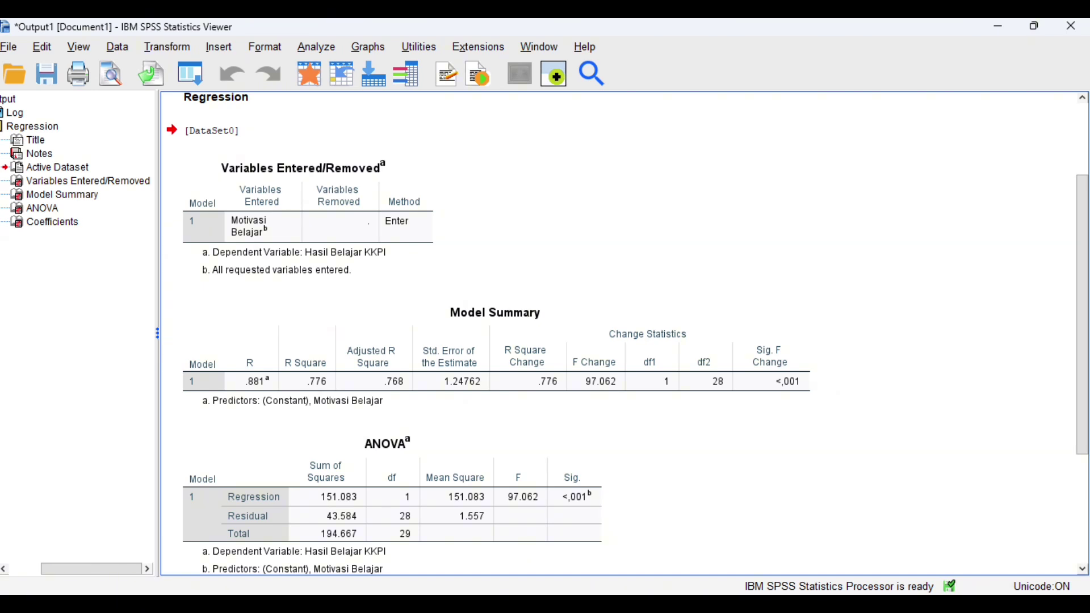
{"action": "scroll", "coordinate": [624, 335], "scroll_direction": "down", "scroll_amount": 5}
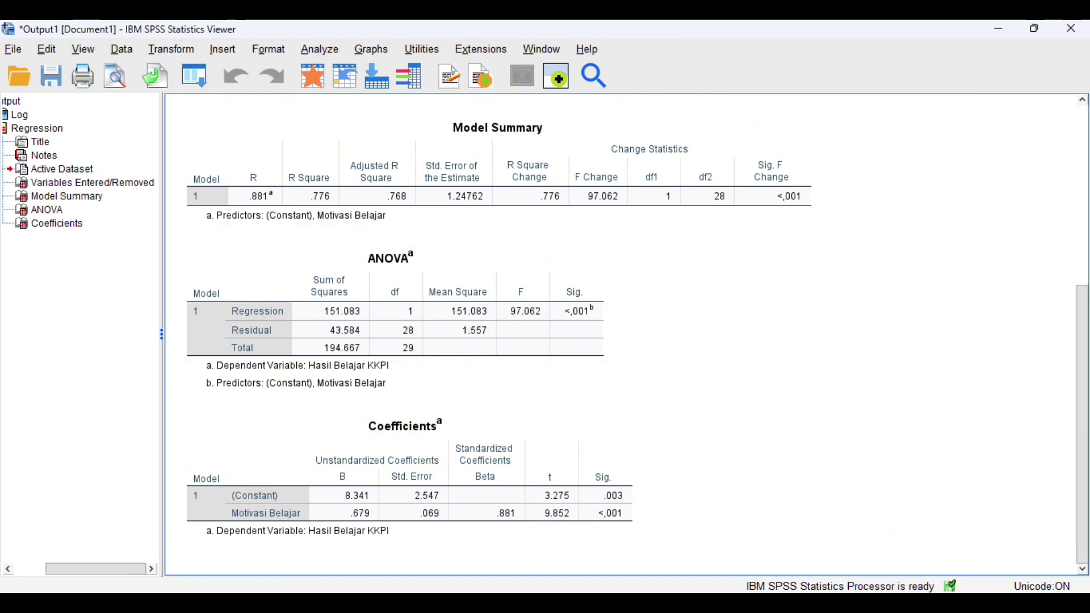